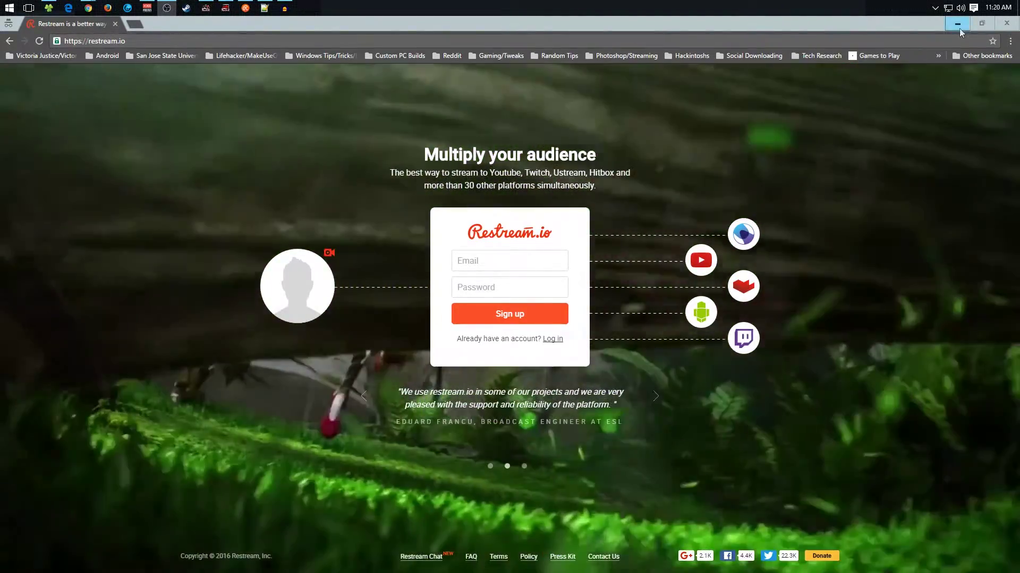
# Bring the Restream dashboard window forward and move it to the top-centre of the screen
pyautogui.click(957, 24)
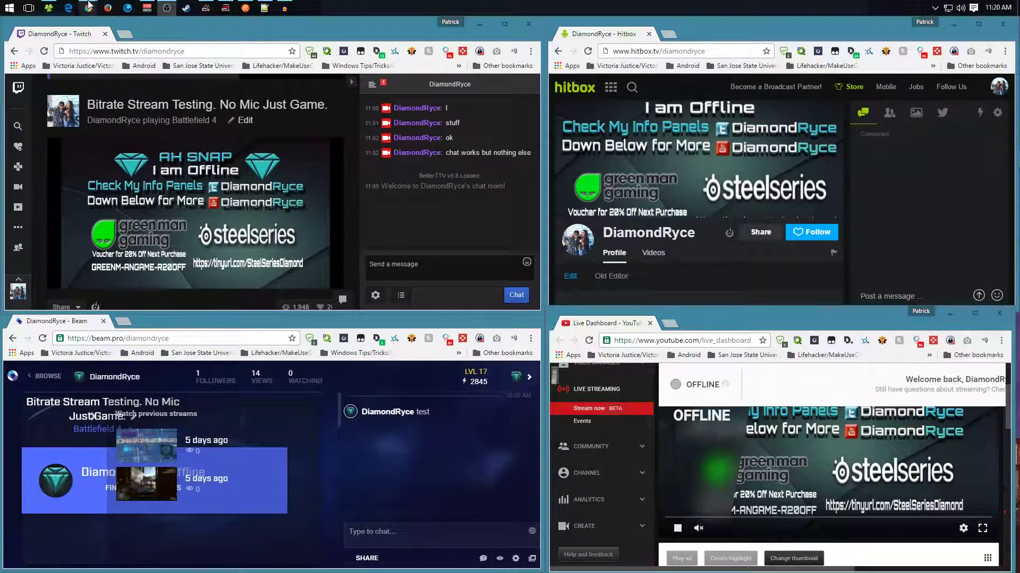
pyautogui.moveTo(92, 6)
pyautogui.click(743, 56)
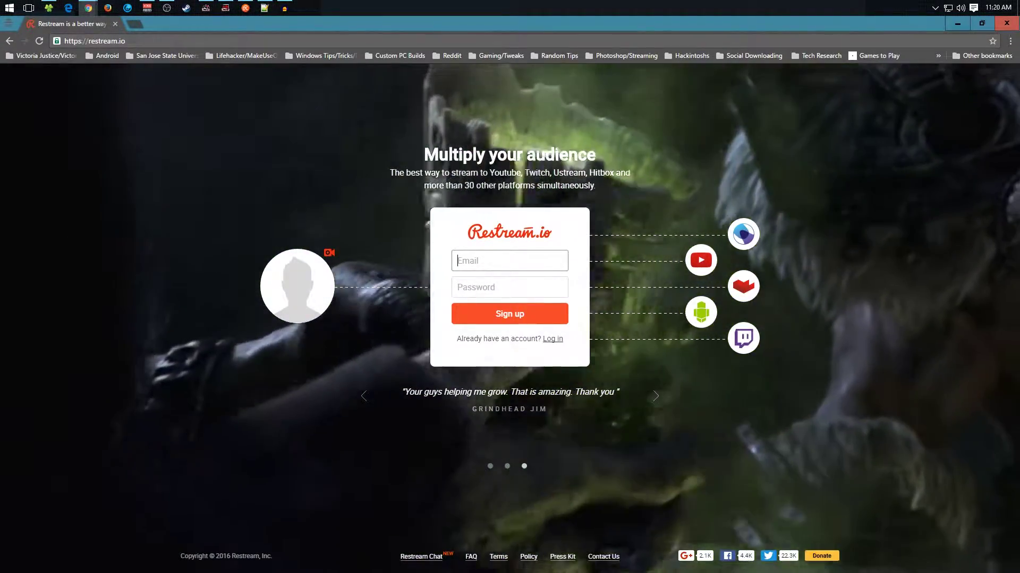
pyautogui.hotkey('alt', 'Tab')
pyautogui.moveTo(5, 253); pyautogui.dragTo(621, 2)
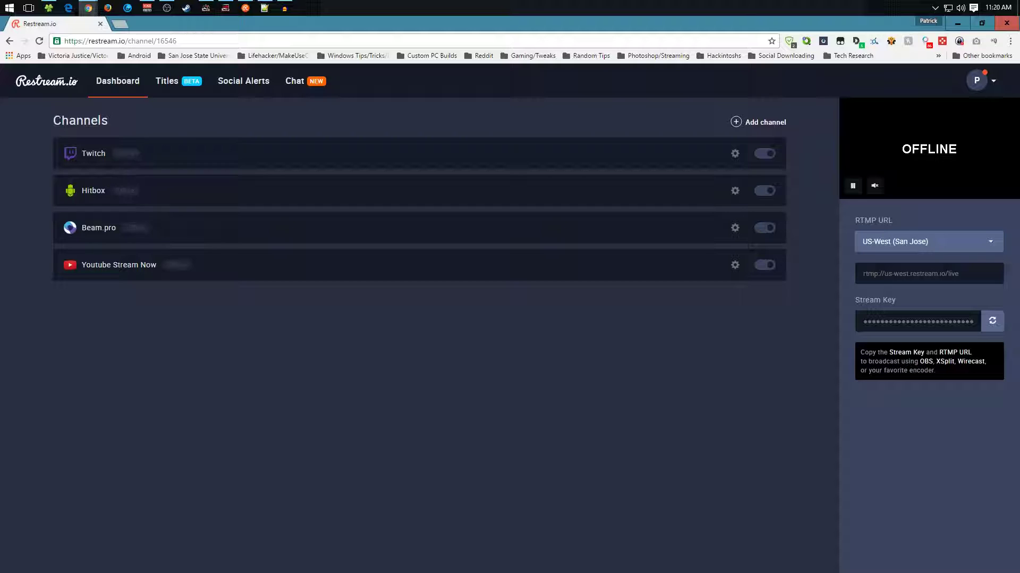
# Open Add channel and browse the service tiles, from Beam and Twitch to Chew and custom RTMP
pyautogui.click(743, 125)
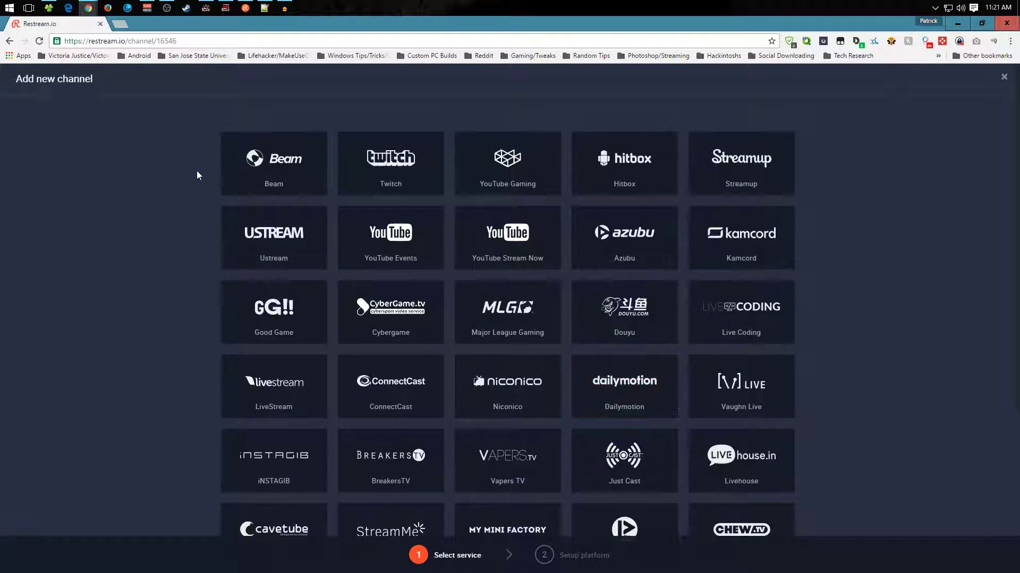
pyautogui.scroll(-3, 855, 386)
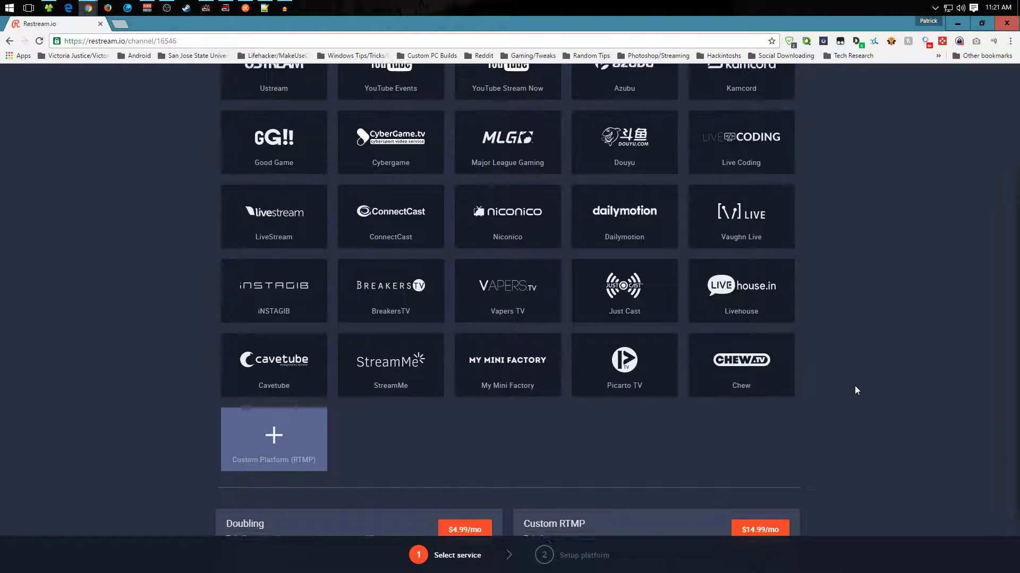
pyautogui.scroll(2, 855, 385)
pyautogui.scroll(1, 854, 386)
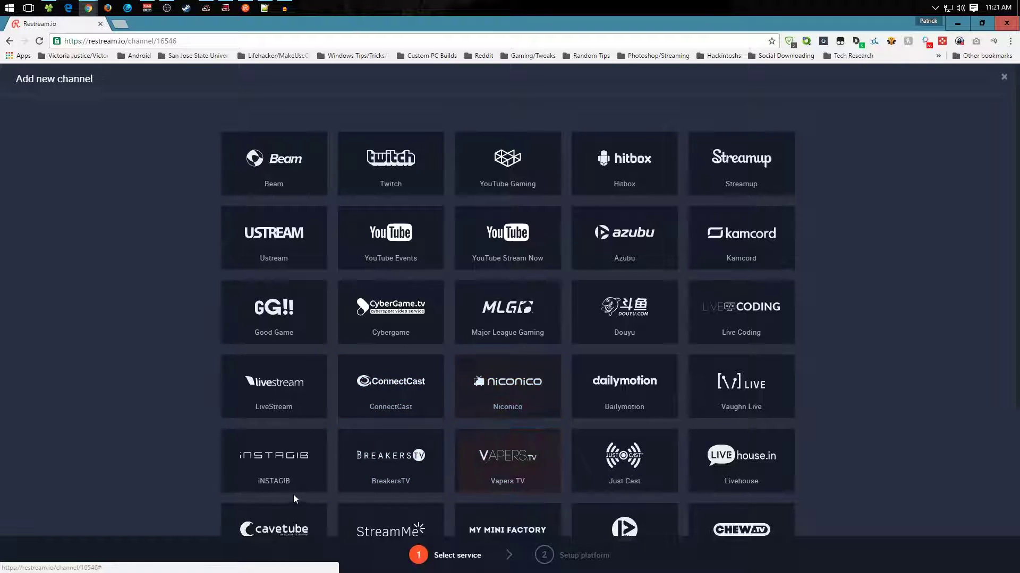
pyautogui.scroll(-2, 219, 489)
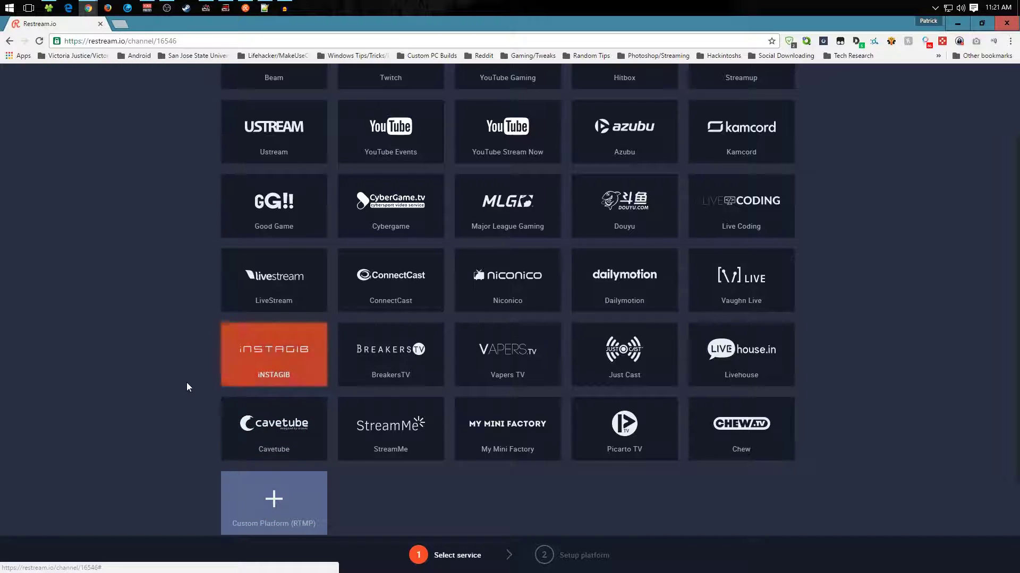
pyautogui.scroll(1, 190, 395)
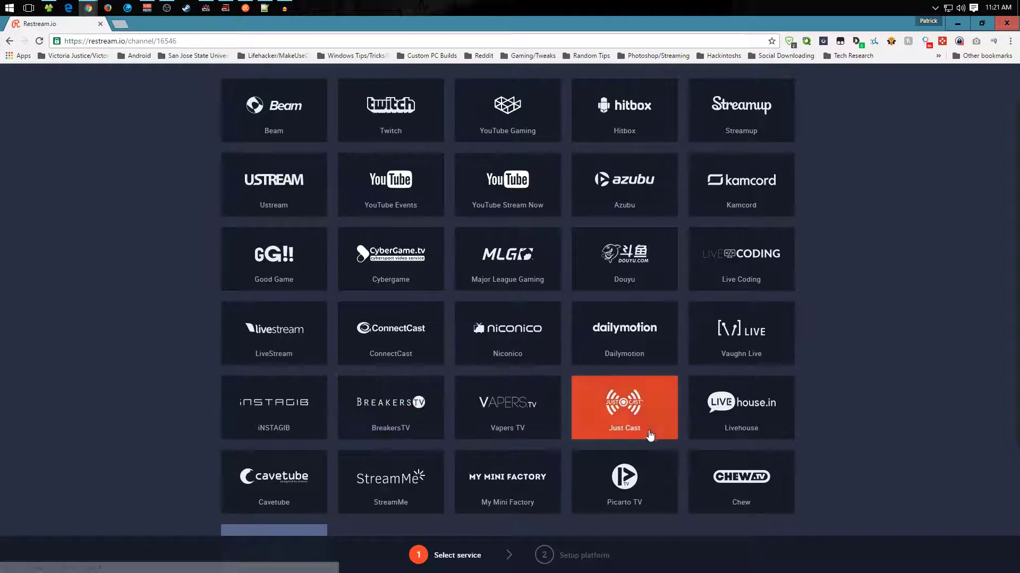
pyautogui.scroll(1, 825, 454)
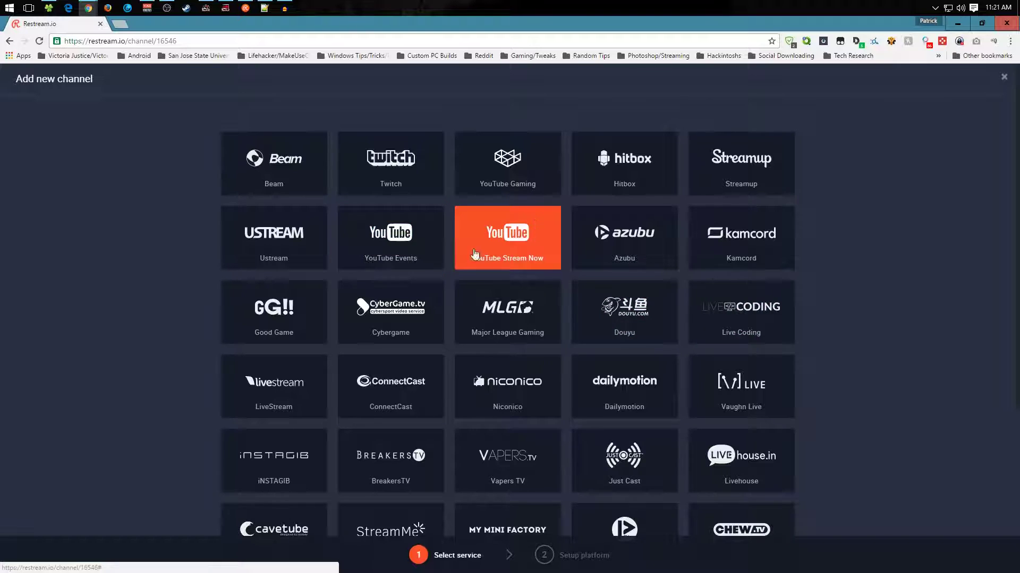
pyautogui.scroll(-2, 159, 457)
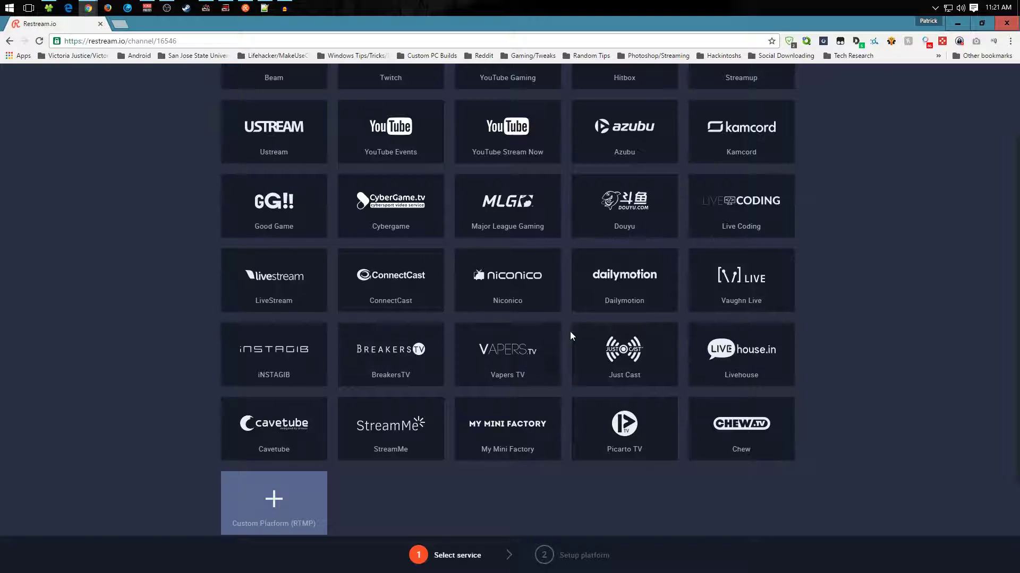
pyautogui.scroll(2, 880, 295)
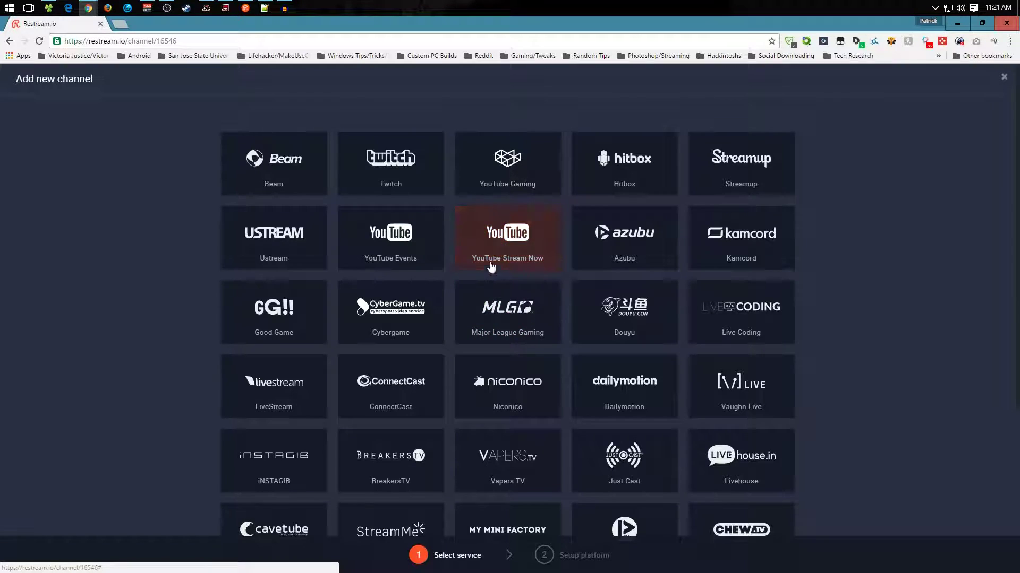
# Try adding a second Twitch channel, then dismiss the Double channels payment notice
pyautogui.click(401, 161)
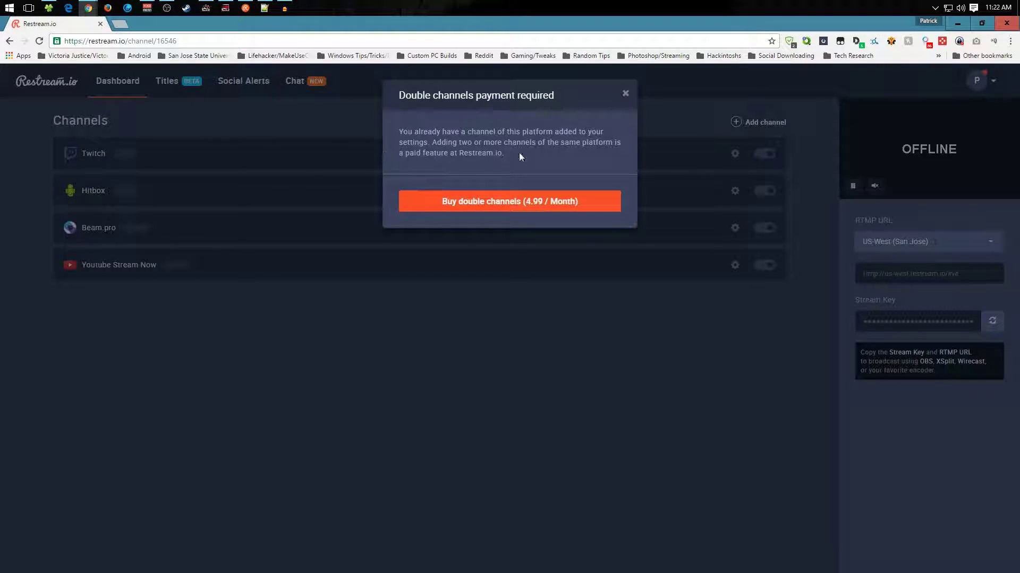
pyautogui.click(626, 95)
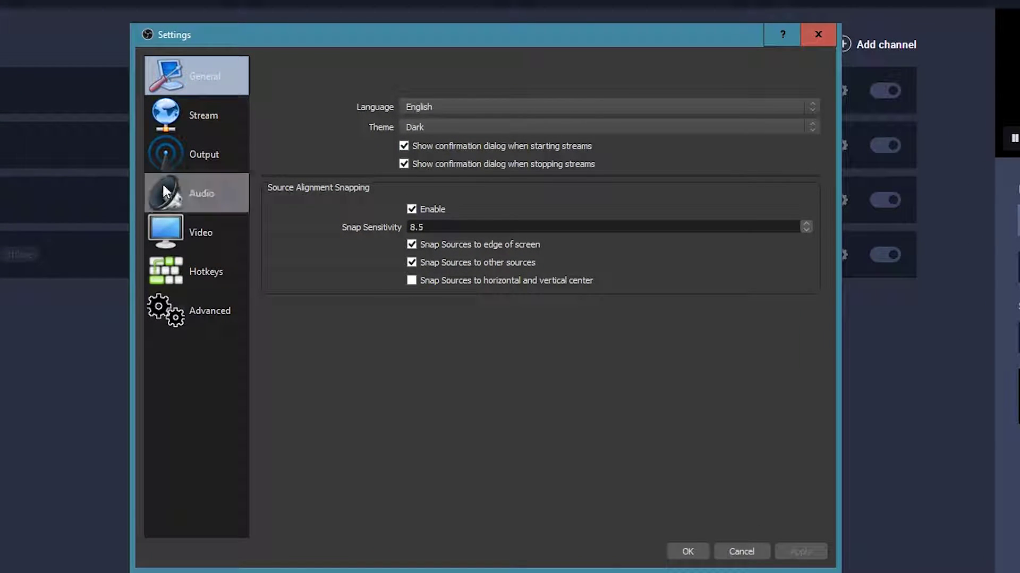
# On the Stream page, keep Custom Streaming Server at rtmp://us-west.restream.io/live
pyautogui.click(192, 113)
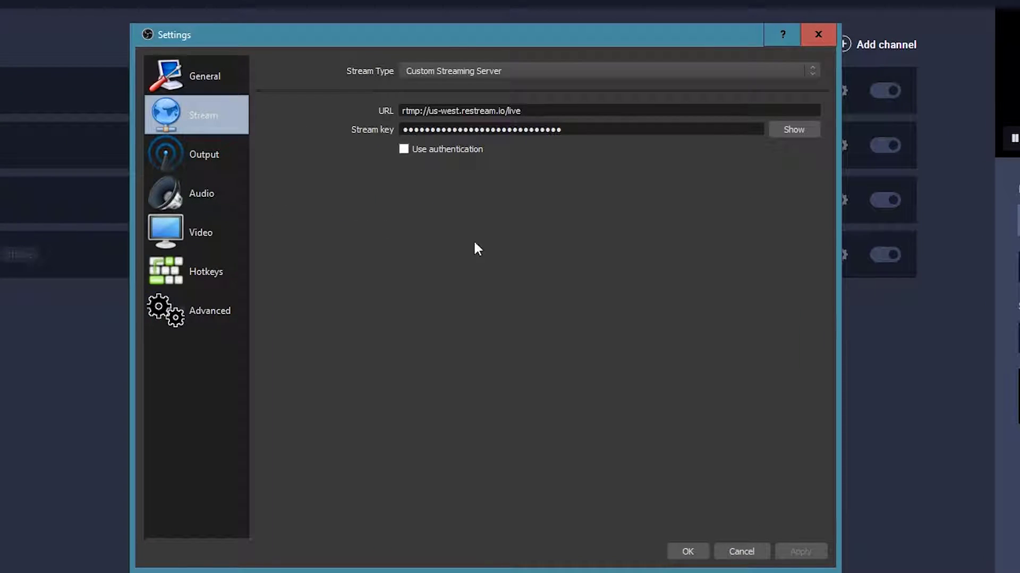
pyautogui.click(456, 73)
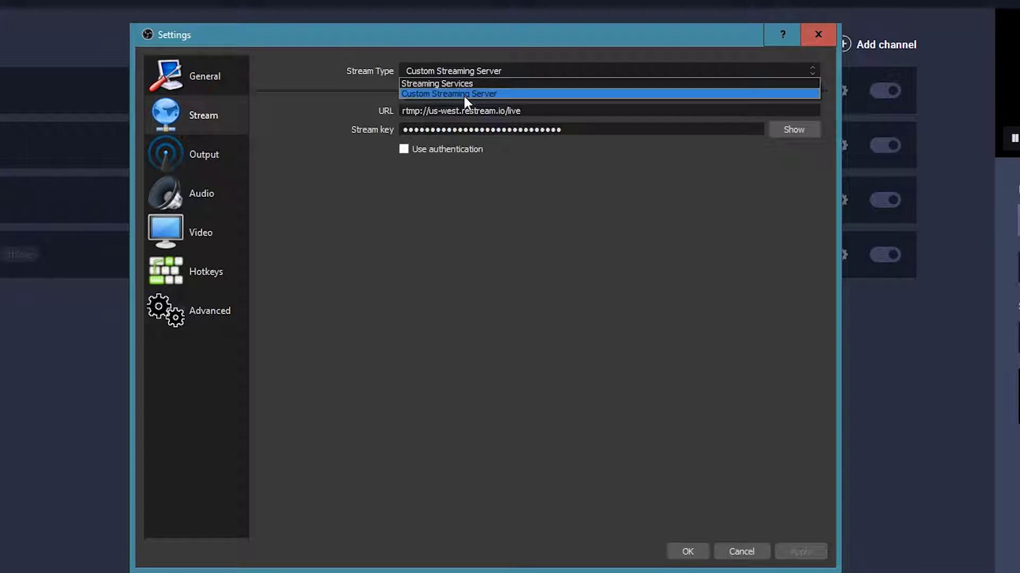
pyautogui.click(320, 86)
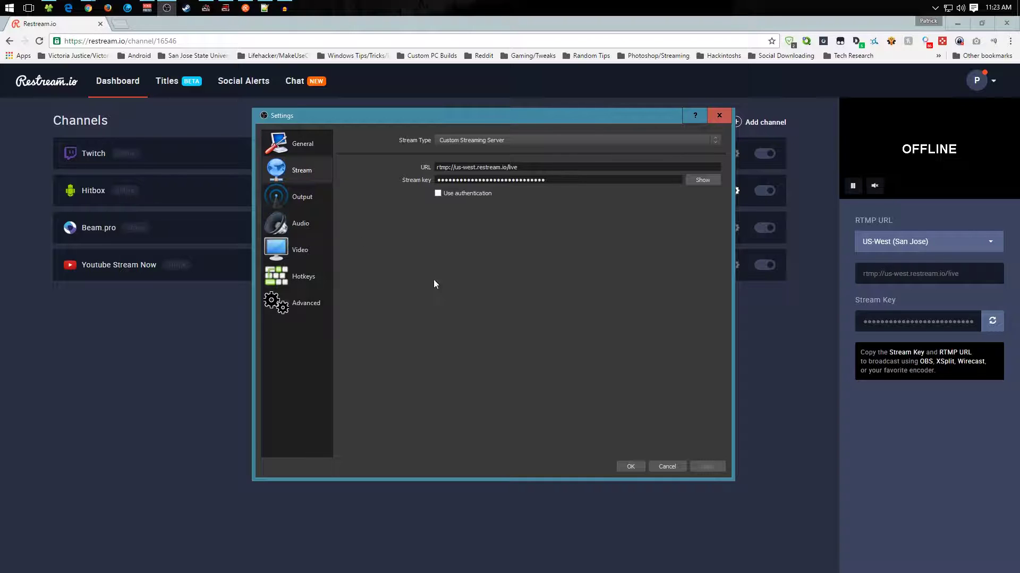
# Save the settings, start and confirm streaming, move OBS aside and restore the browser window
pyautogui.click(625, 469)
pyautogui.click(800, 385)
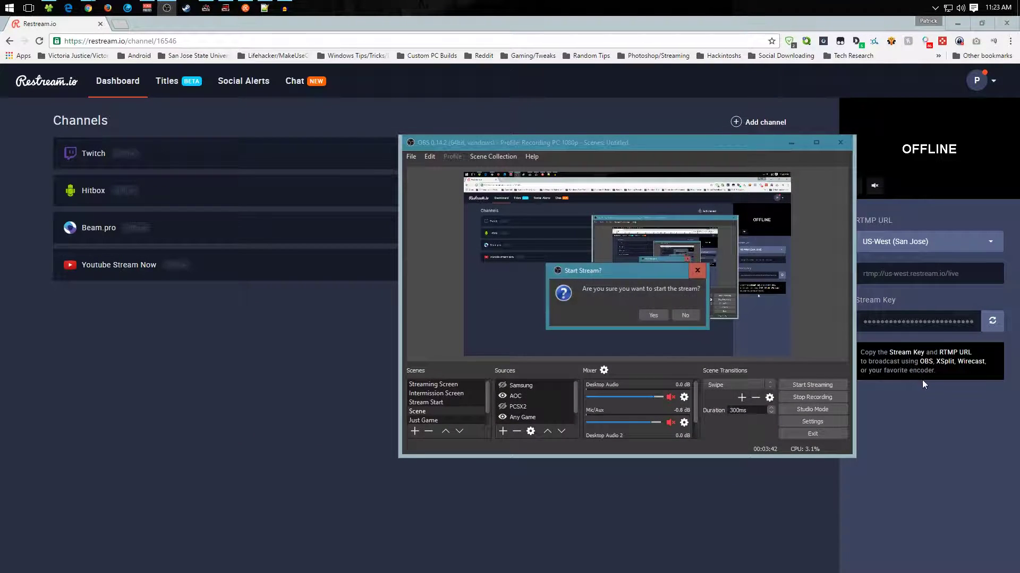
pyautogui.click(654, 314)
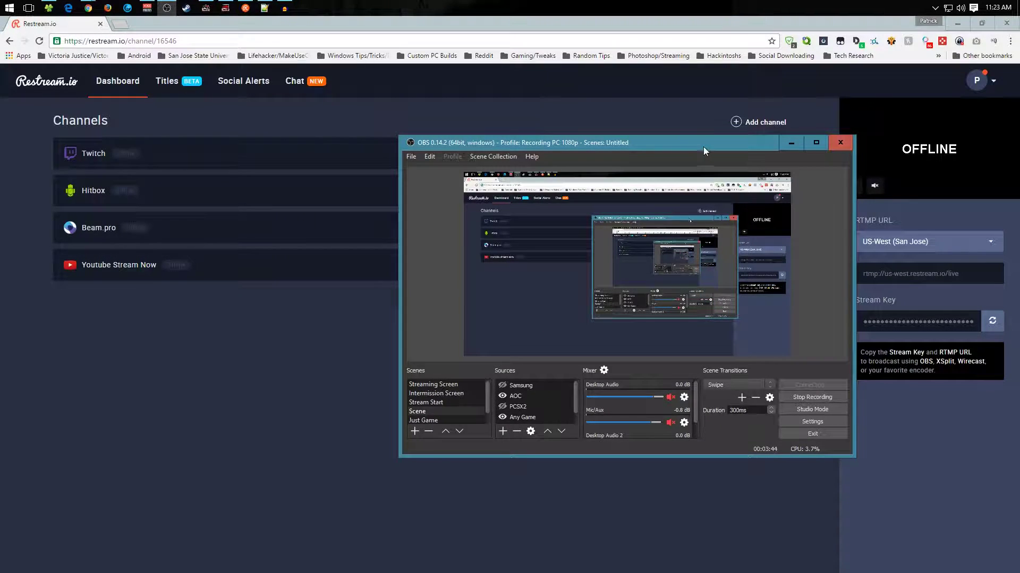
pyautogui.moveTo(703, 146); pyautogui.dragTo(1019, 165)
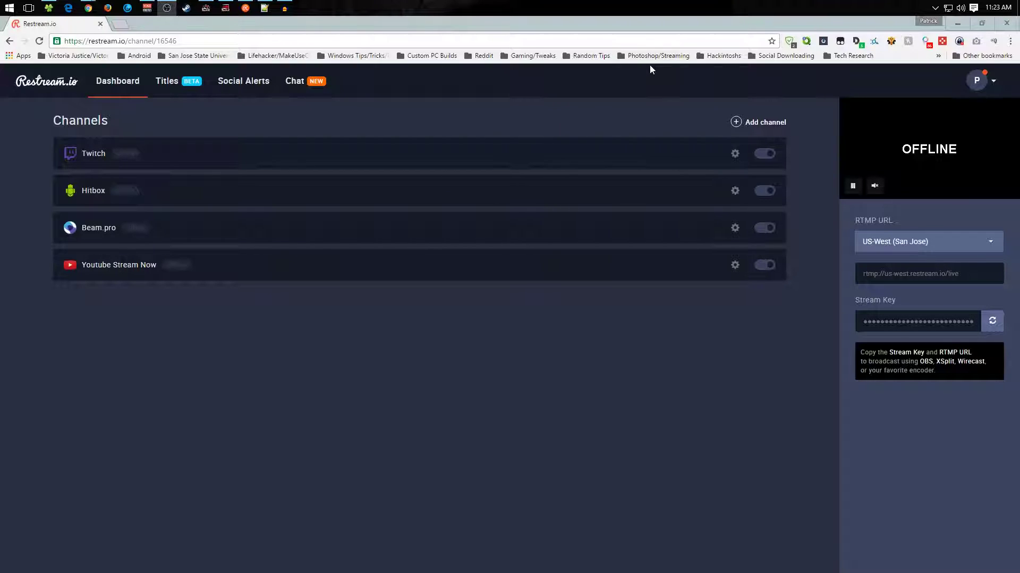
pyautogui.doubleClick(689, 28)
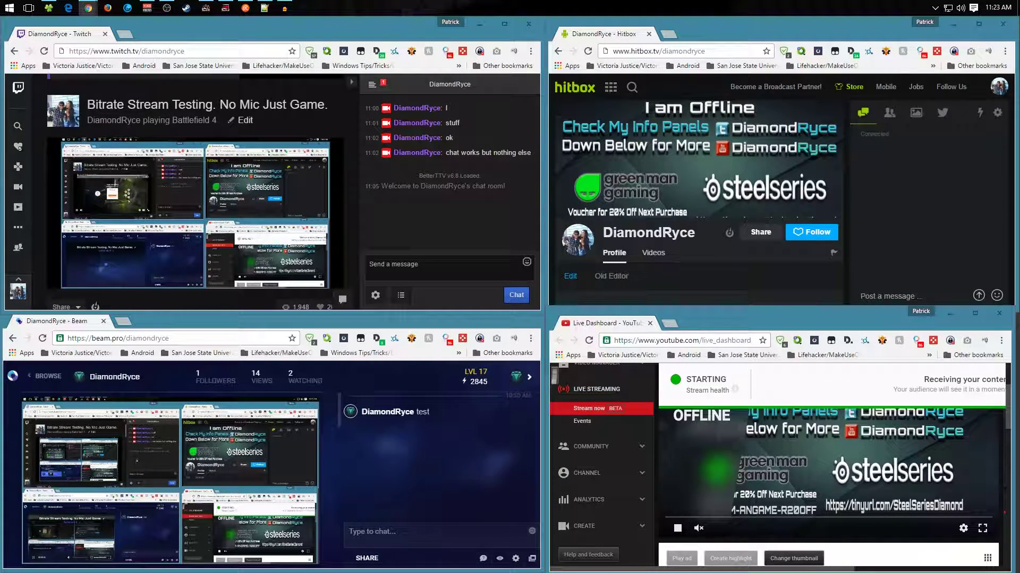
# Switch to the Restream dashboard window and maximize it to see the four channels connecting
pyautogui.hotkey('alt', 'Tab')
pyautogui.press('super+Up')
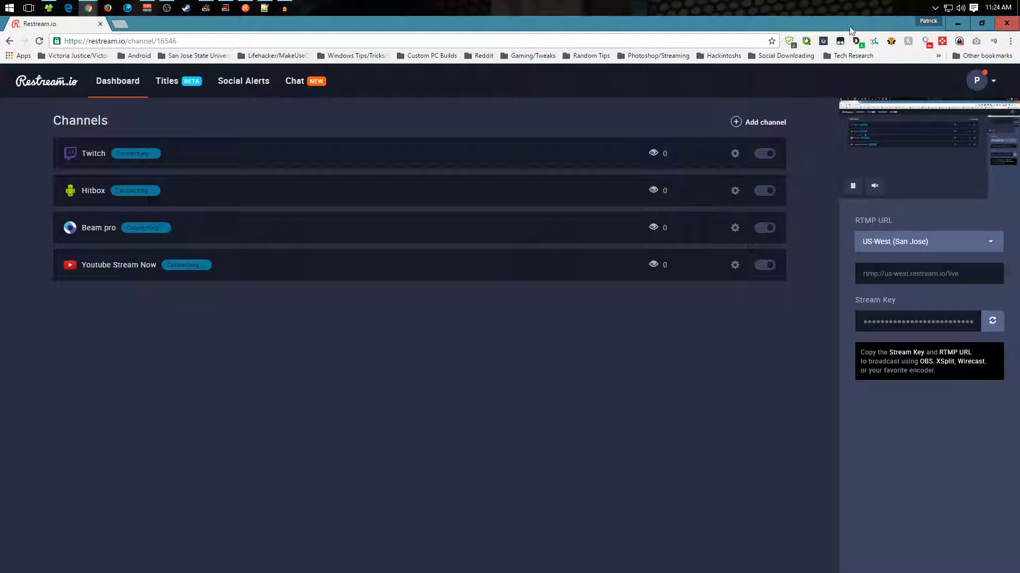
# Minimize the Restream dashboard window to reveal the four channel pages
pyautogui.click(957, 23)
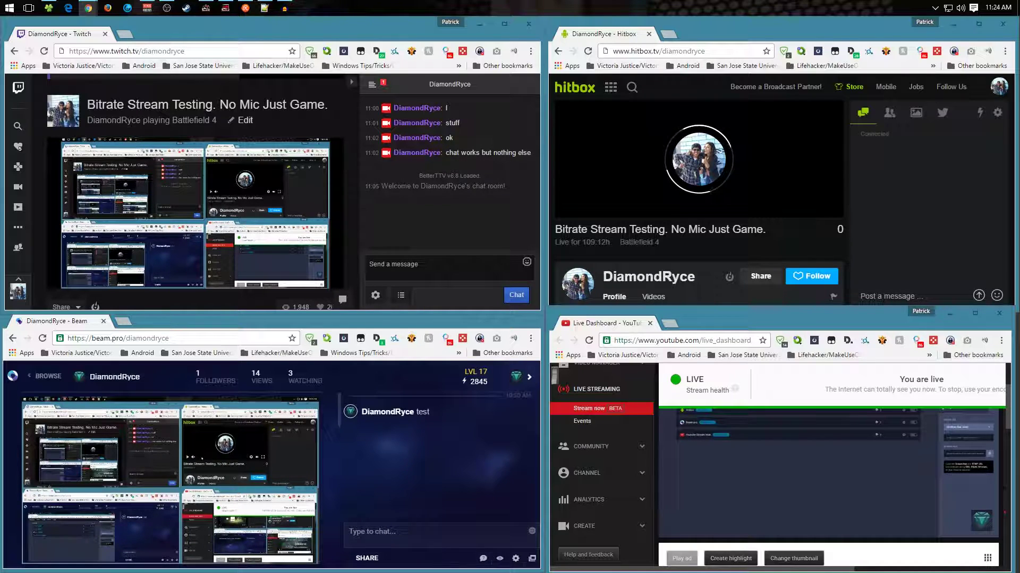
# Maximize the Restream Chat window, then switch to the game view beside the chat
pyautogui.hotkey('alt', 'Tab')
pyautogui.press('super+Up')
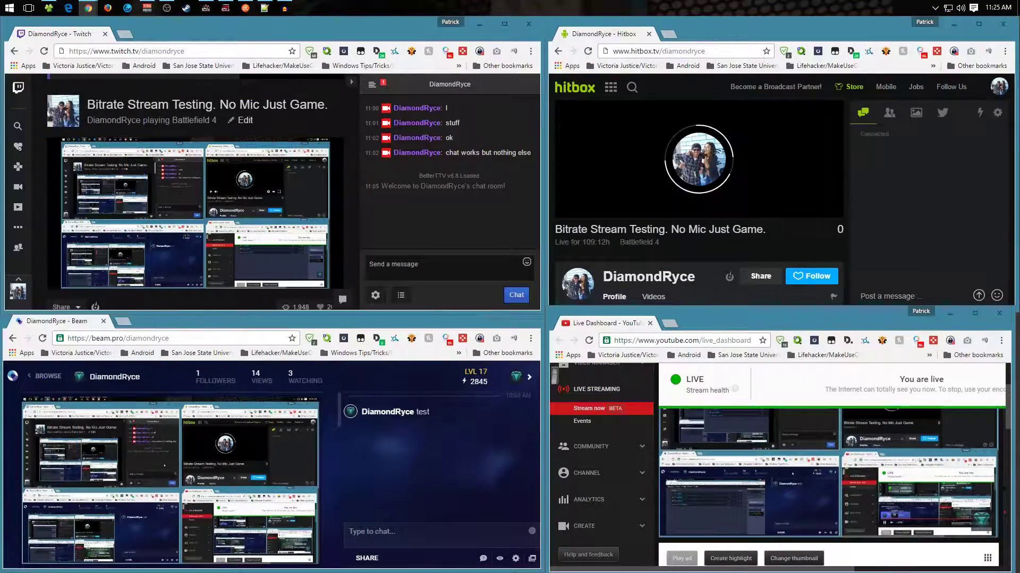
pyautogui.moveTo(596, 149)
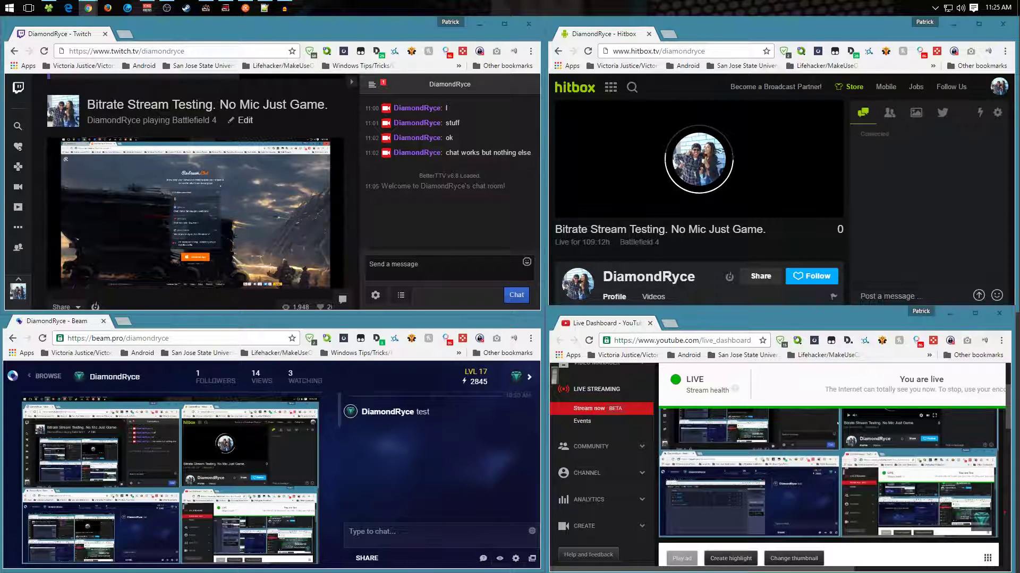
pyautogui.hotkey('alt', 'Tab')
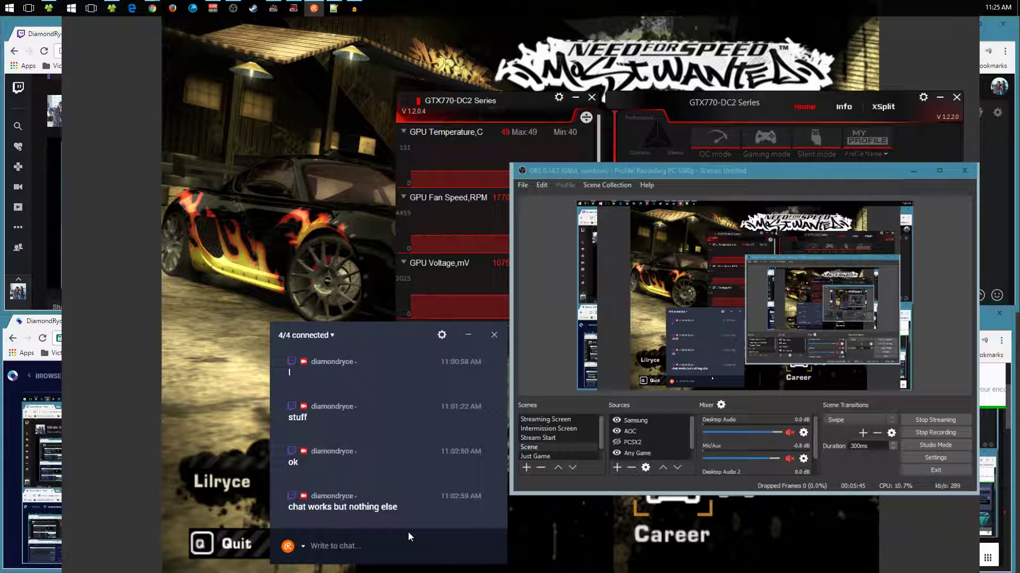
# Send 'Follow Me' from Restream Chat, then select the AOC and Samsung sources in OBS
pyautogui.write('Follow Me')
pyautogui.press('Return')
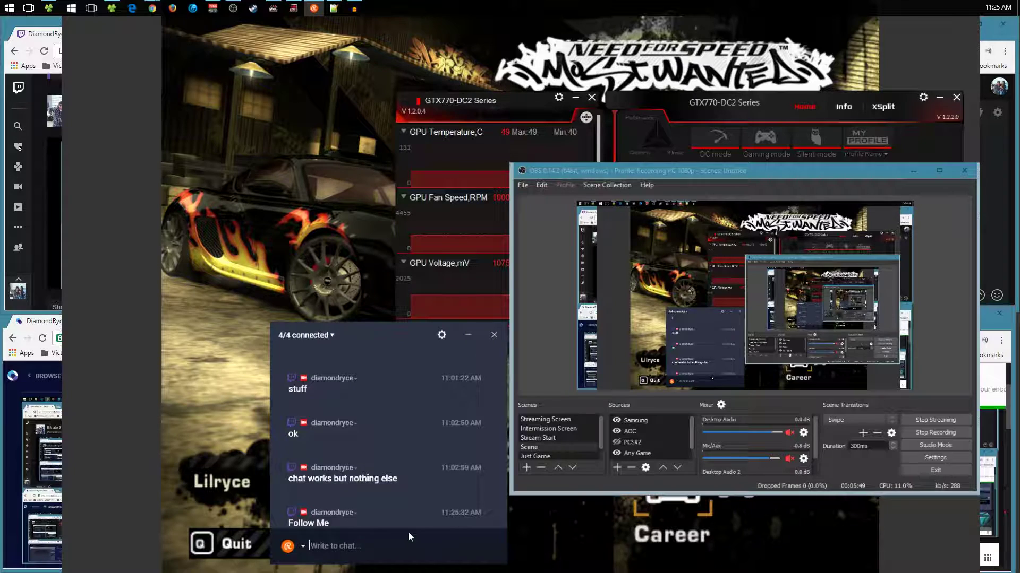
pyautogui.click(631, 431)
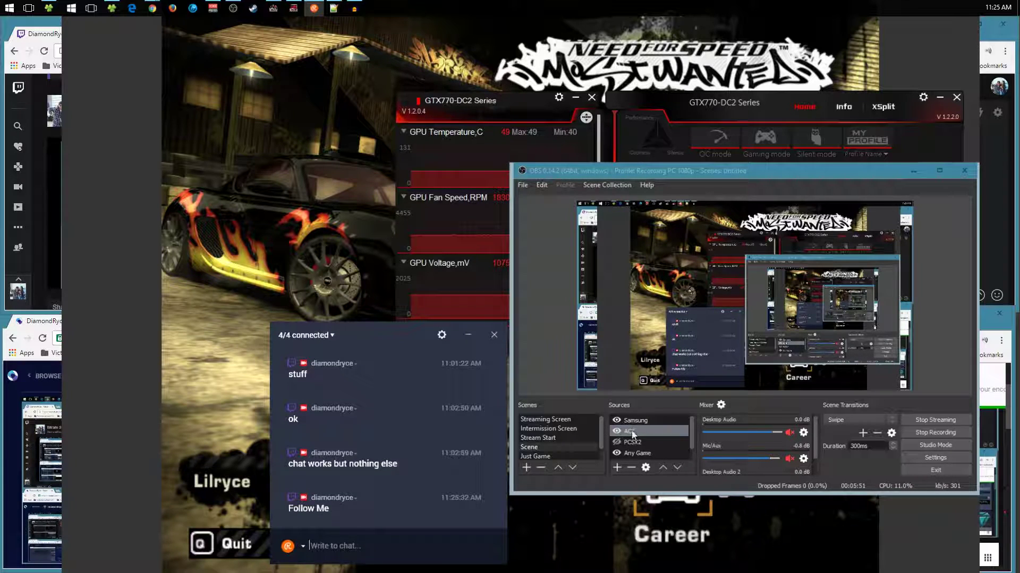
pyautogui.click(633, 419)
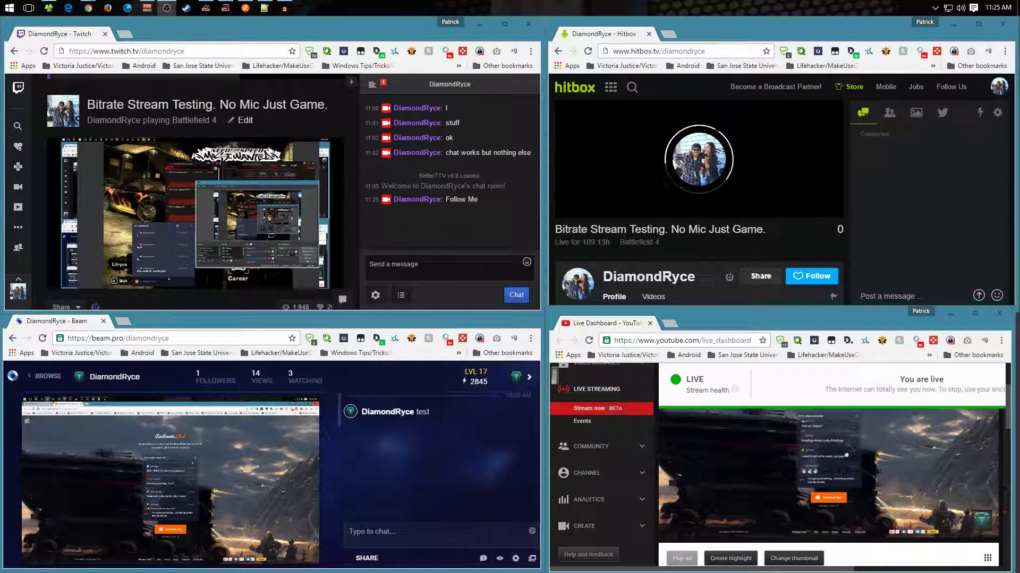
# Start a test message 'The' in the Beam chat box
pyautogui.click(371, 532)
pyautogui.write('The')
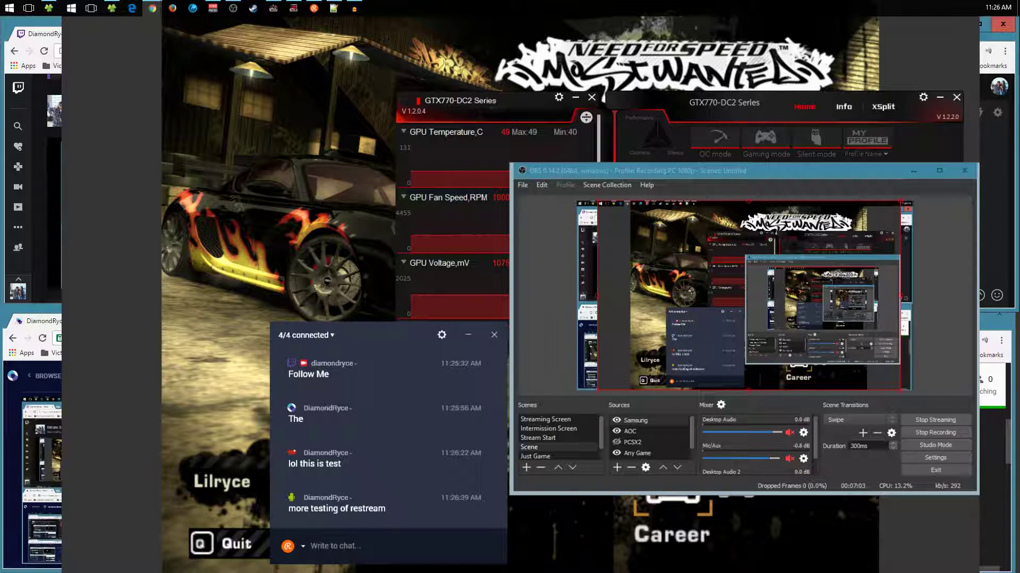
# Return to the four channel pages and move the OBS Studio window to the screen centre
pyautogui.hotkey('alt', 'Tab')
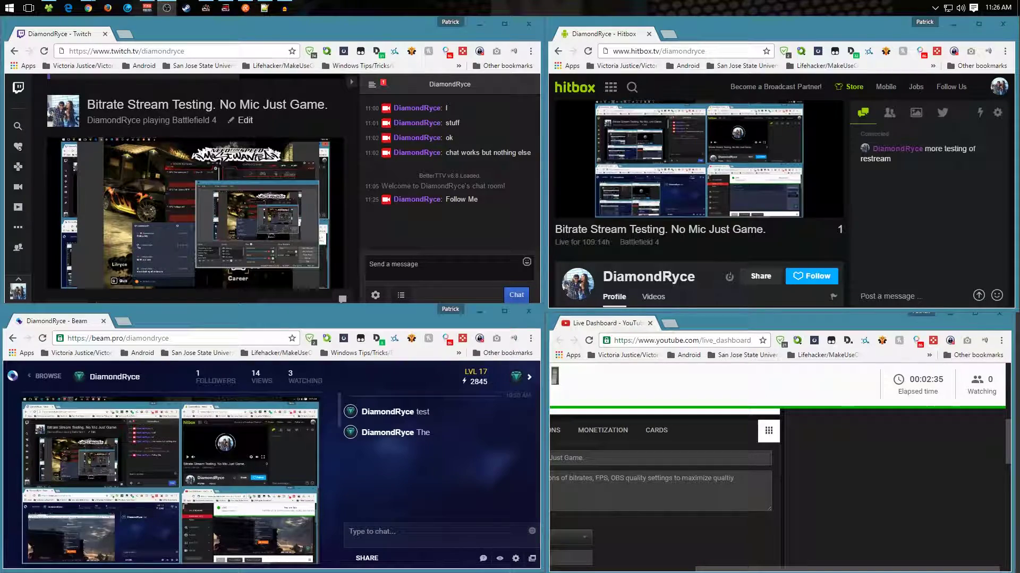
pyautogui.moveTo(960, 176); pyautogui.dragTo(713, 151)
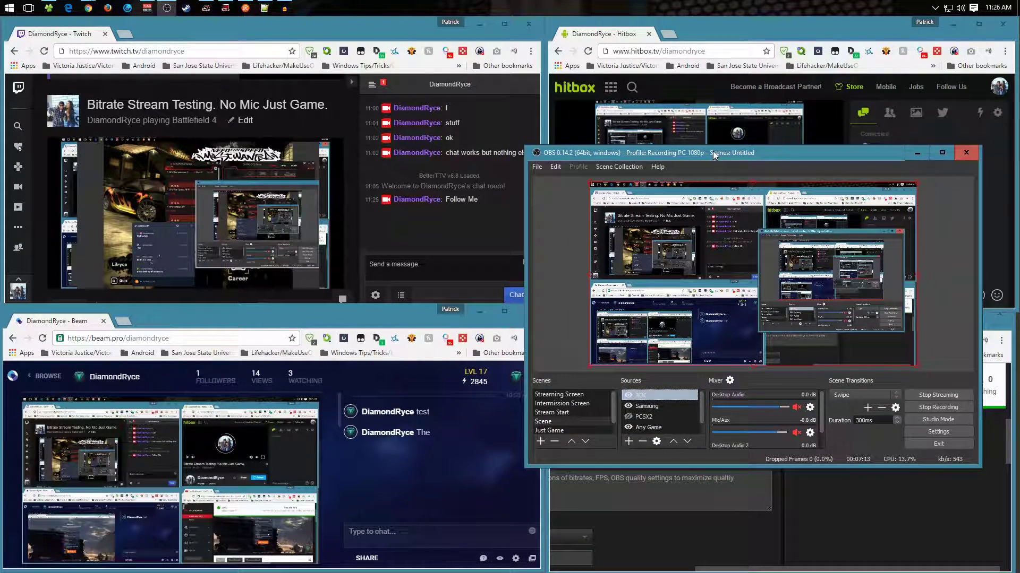